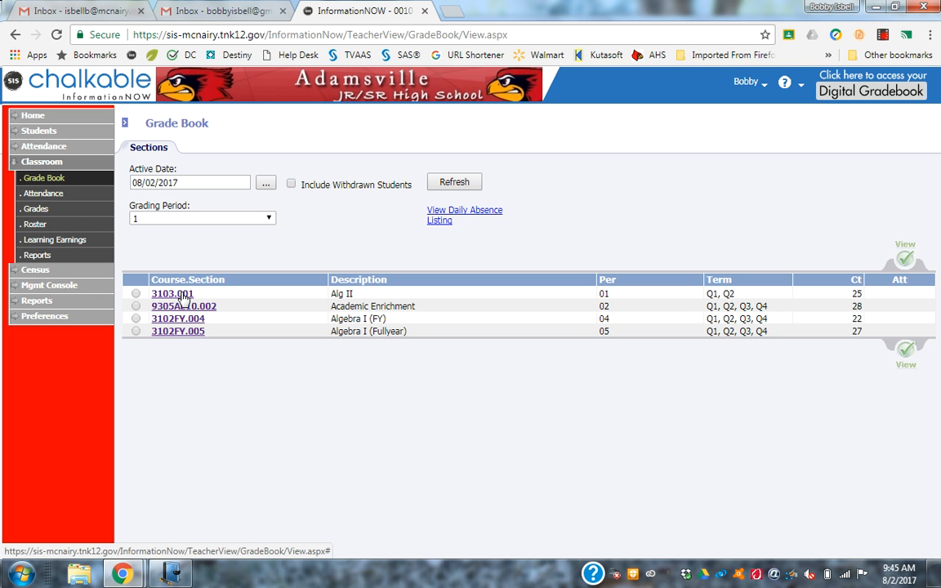
# Step: Open the grade book for section 3103.001 Alg II and start a new category in its category list
pyautogui.click(181, 294)
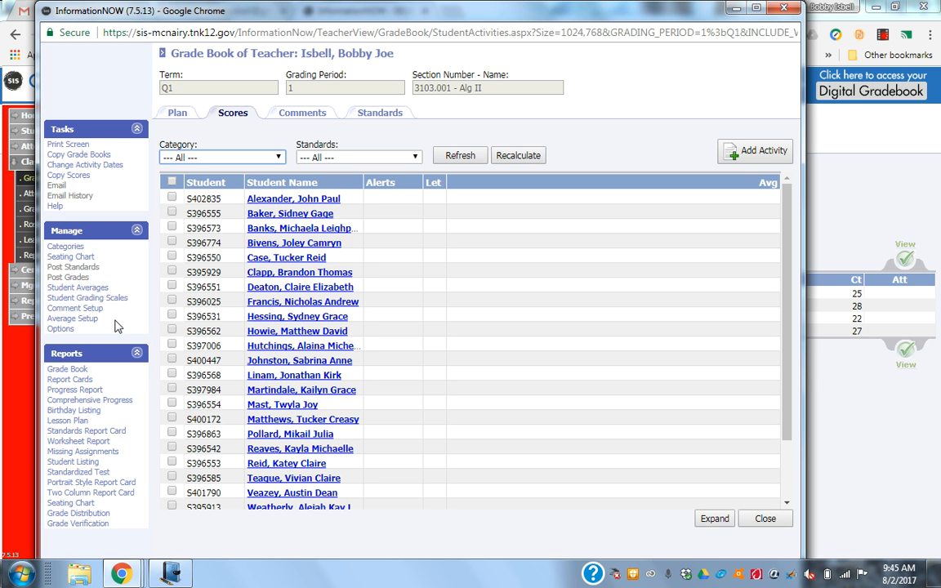
pyautogui.click(67, 246)
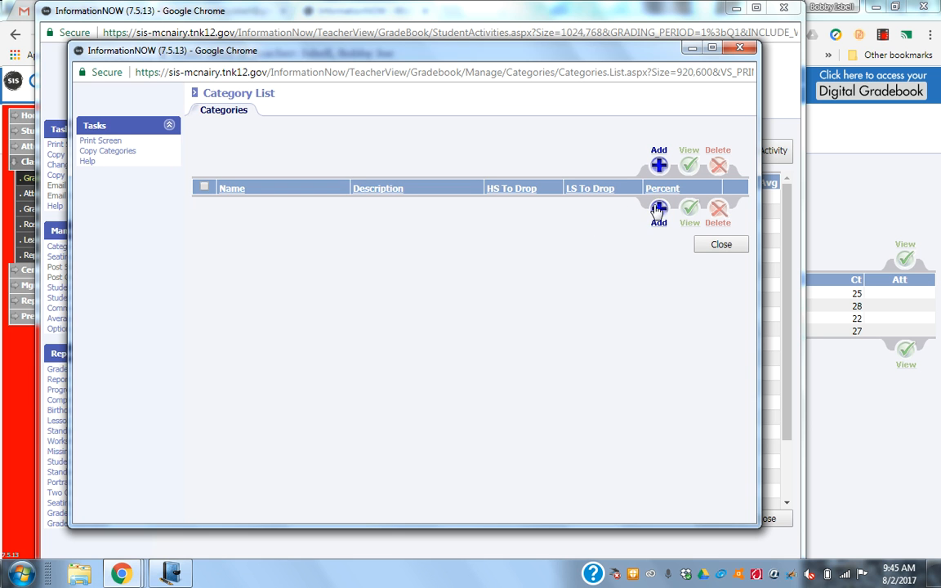
pyautogui.click(658, 208)
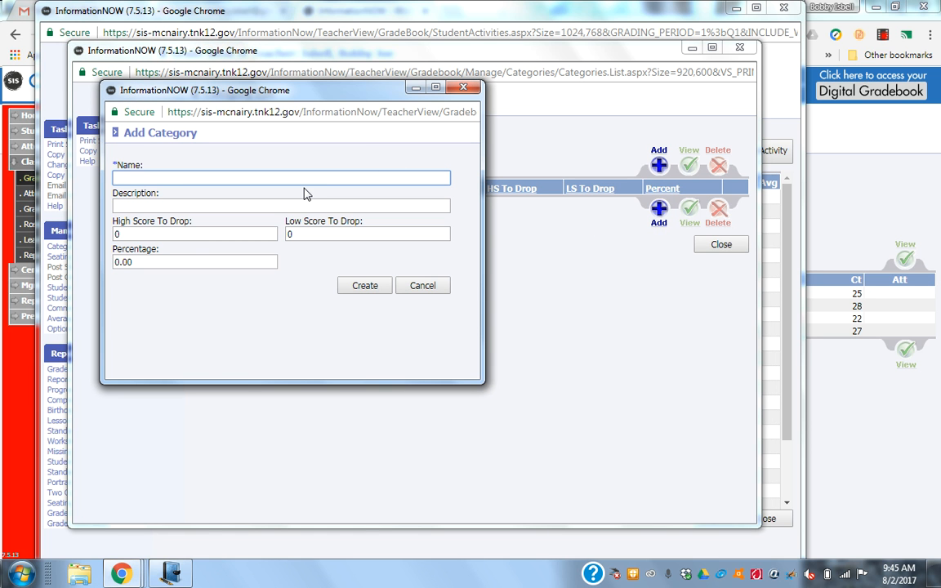
# Step: Create a category named Test with 1 low score to drop and a percentage of 35
pyautogui.write('Test')
pyautogui.press('Tab')
pyautogui.press('Tab')
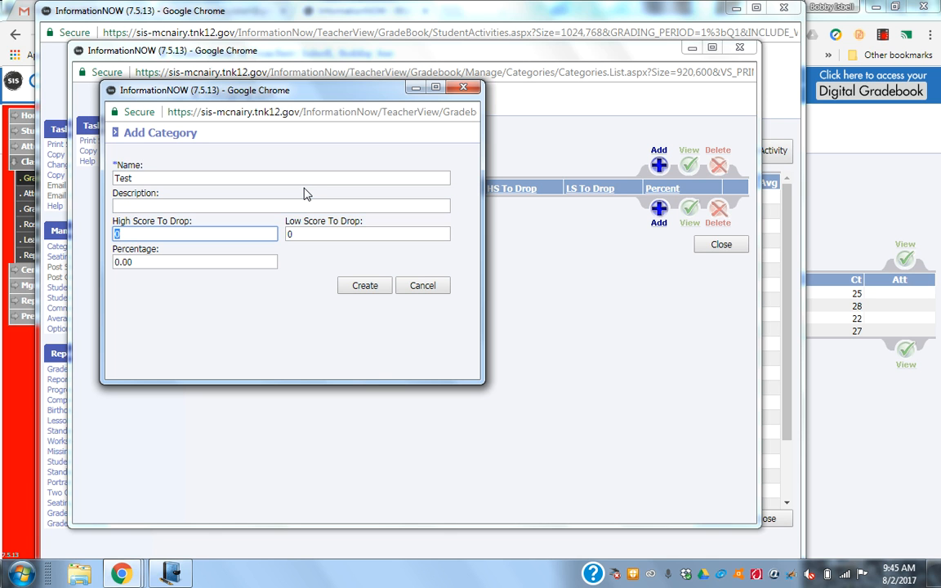
pyautogui.press('Tab')
pyautogui.write('1')
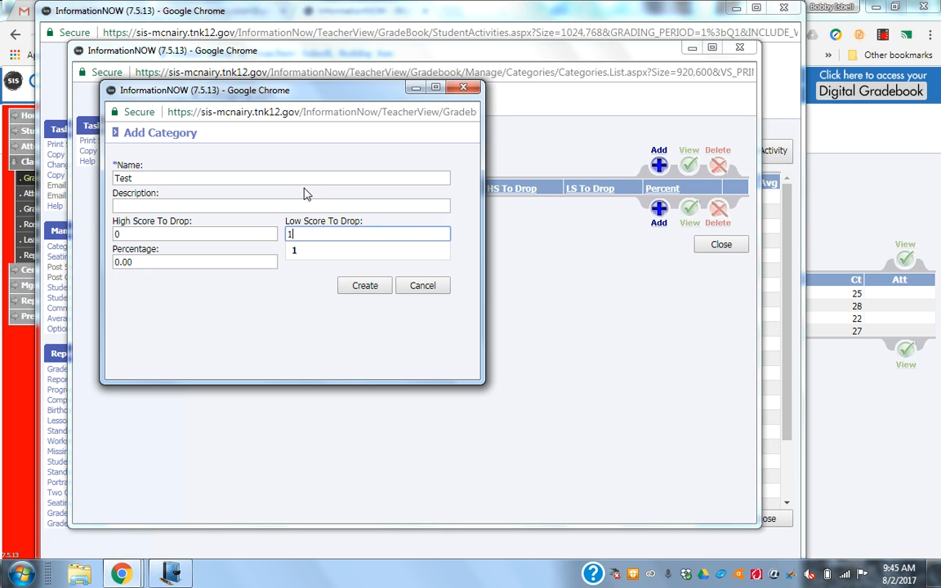
pyautogui.press('Tab')
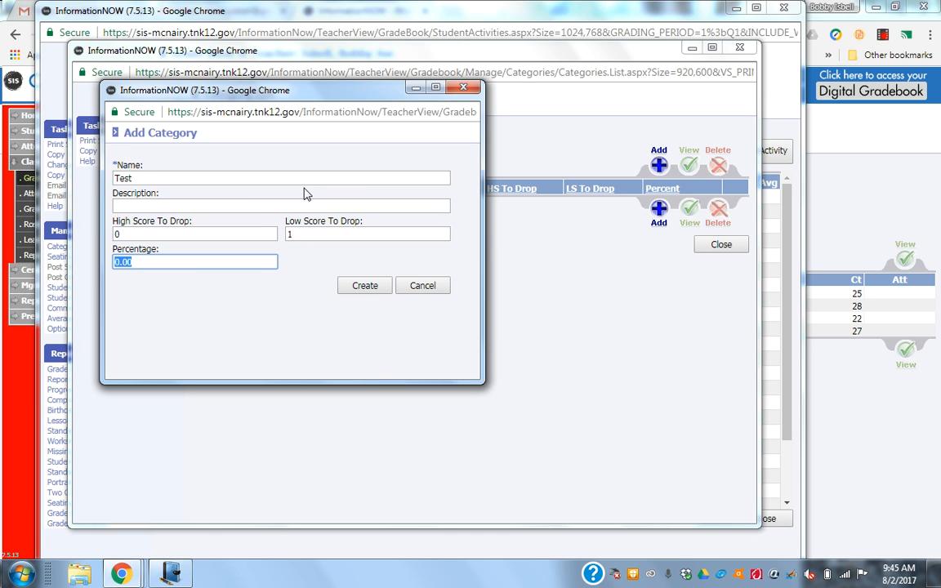
pyautogui.write('35')
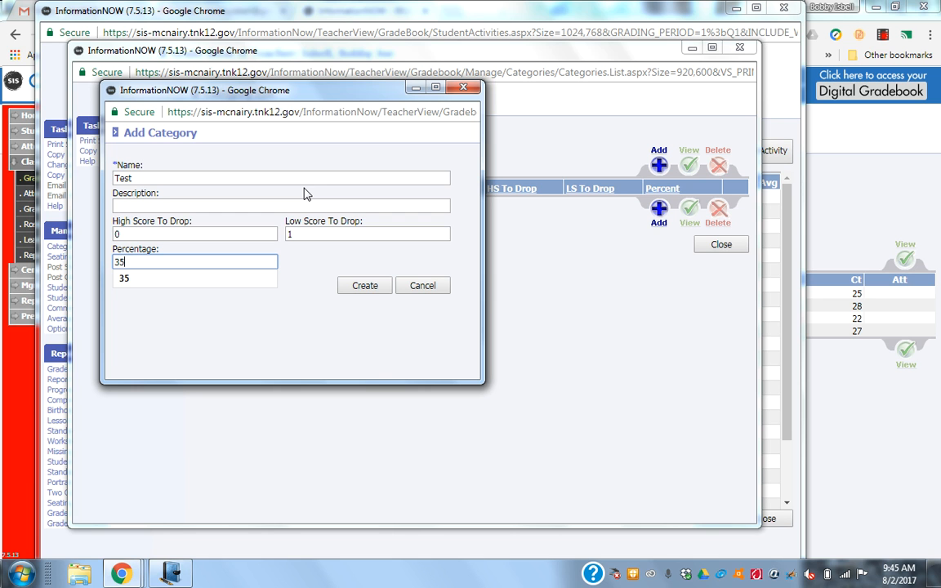
pyautogui.click(369, 285)
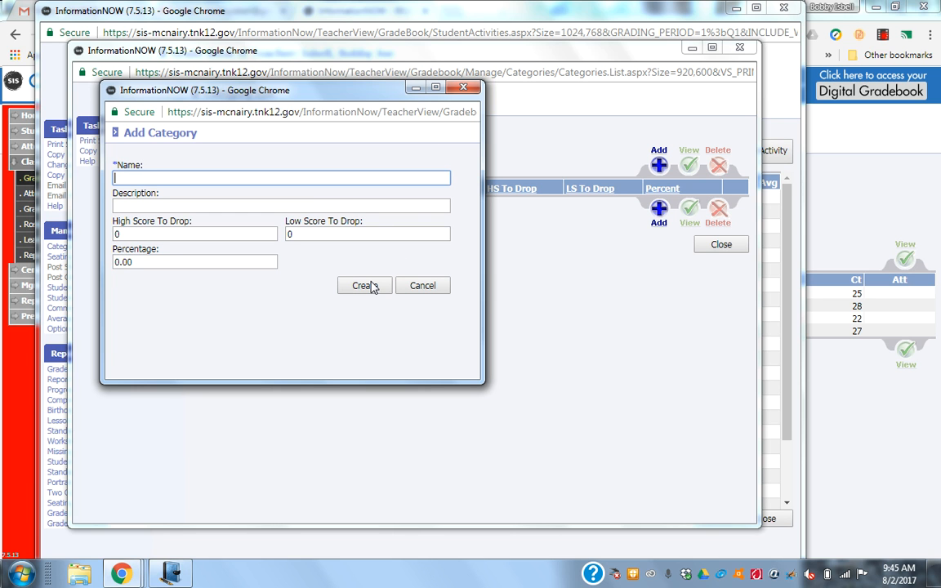
# Step: Create a category named Quiz with 2 low scores to drop and a percentage of 25
pyautogui.write('Quiz')
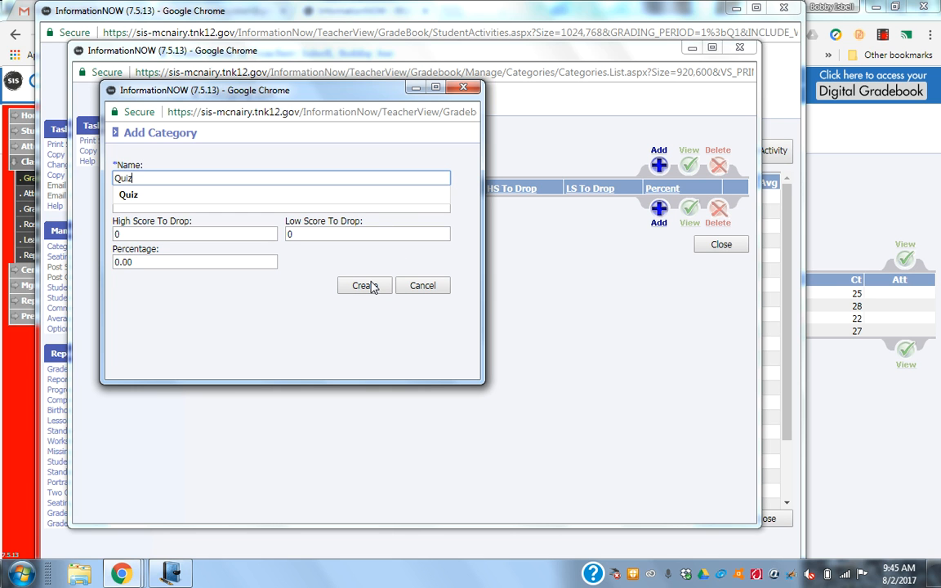
pyautogui.press('Tab')
pyautogui.press('Tab')
pyautogui.press('Tab')
pyautogui.write('2')
pyautogui.press('Tab')
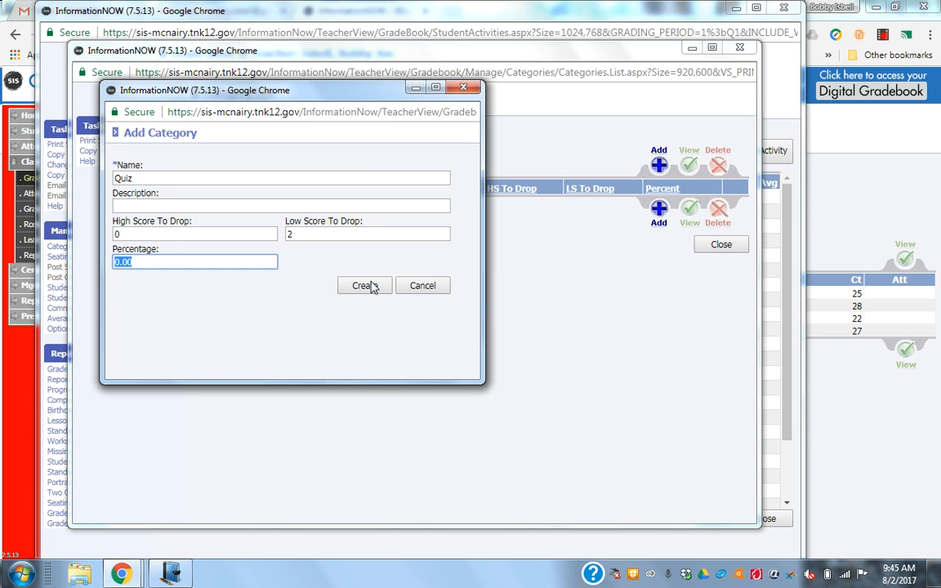
pyautogui.write('25')
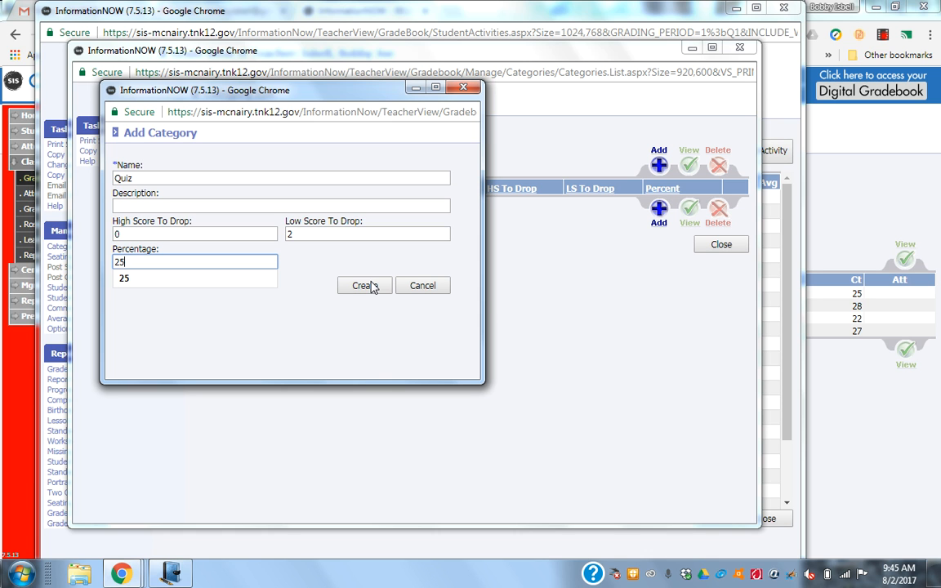
pyautogui.click(364, 285)
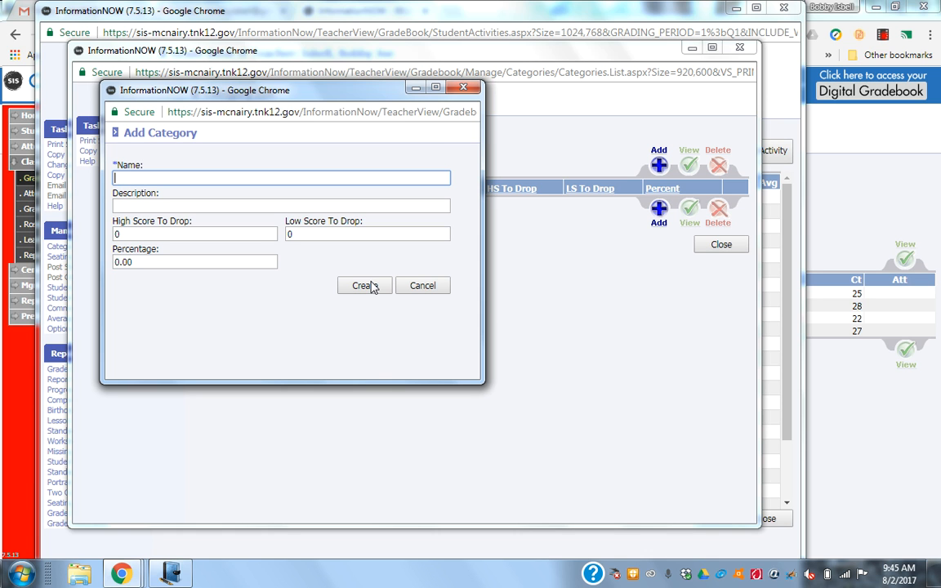
# Step: Create a category named Practice with 3 low scores to drop and a percentage of 40, and close the category list
pyautogui.write('Practice')
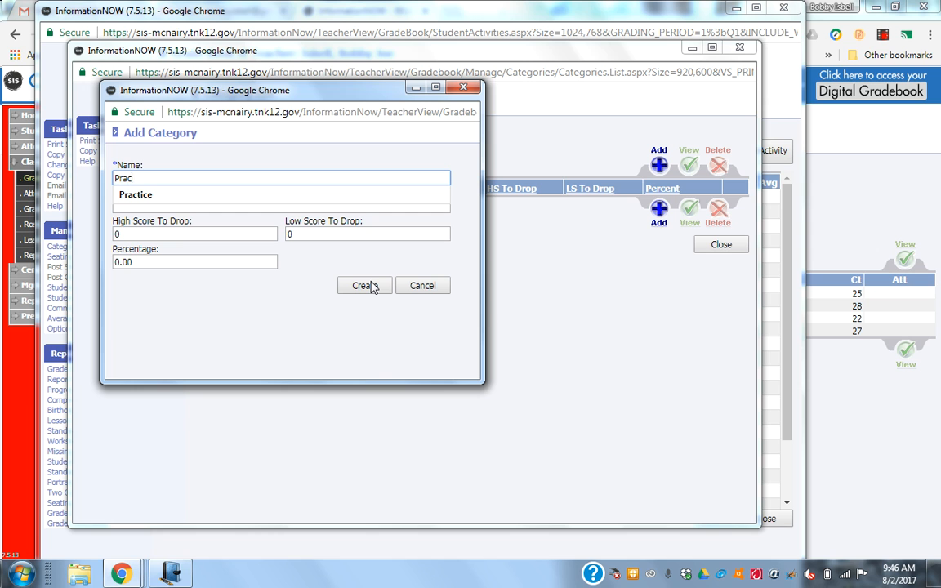
pyautogui.press('Tab')
pyautogui.press('Tab')
pyautogui.press('Tab')
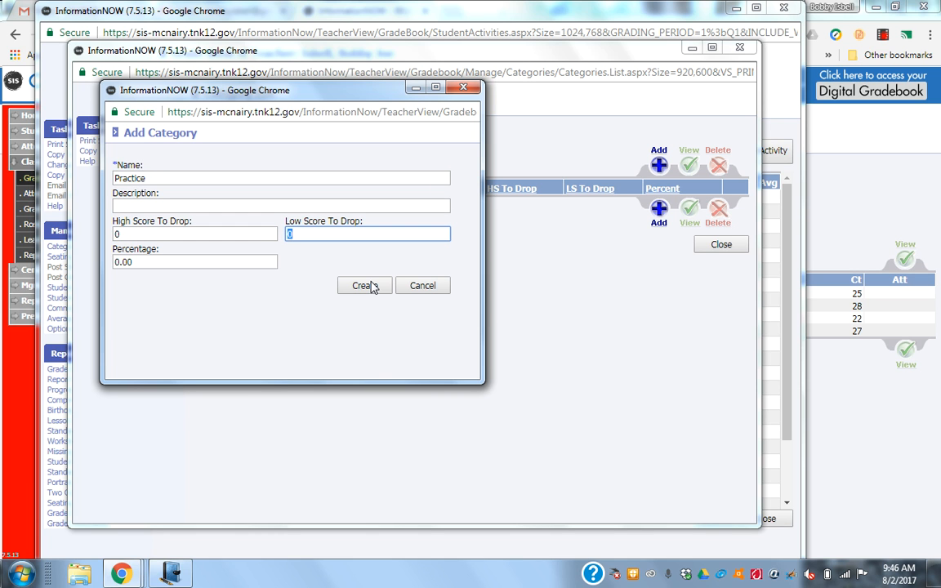
pyautogui.write('3')
pyautogui.press('Tab')
pyautogui.write('40')
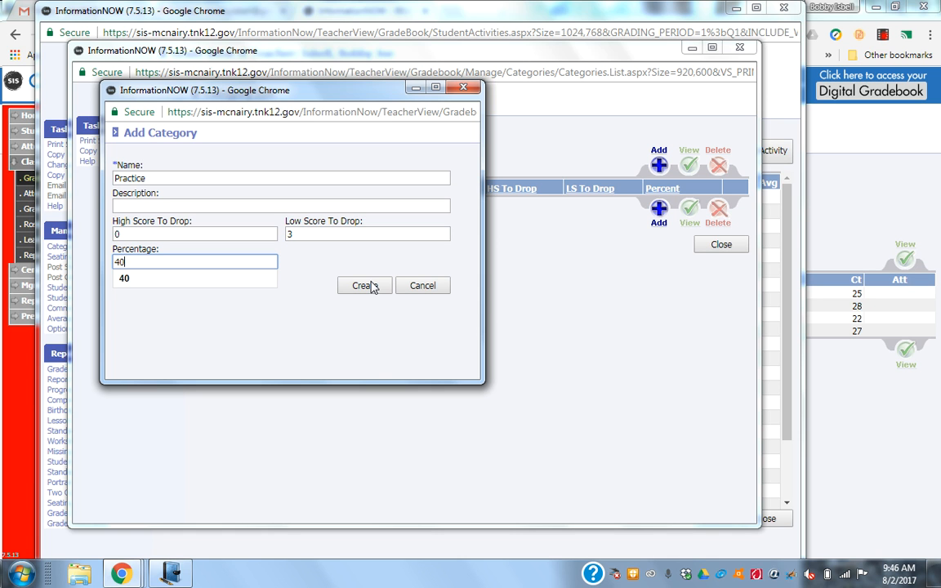
pyautogui.click(364, 286)
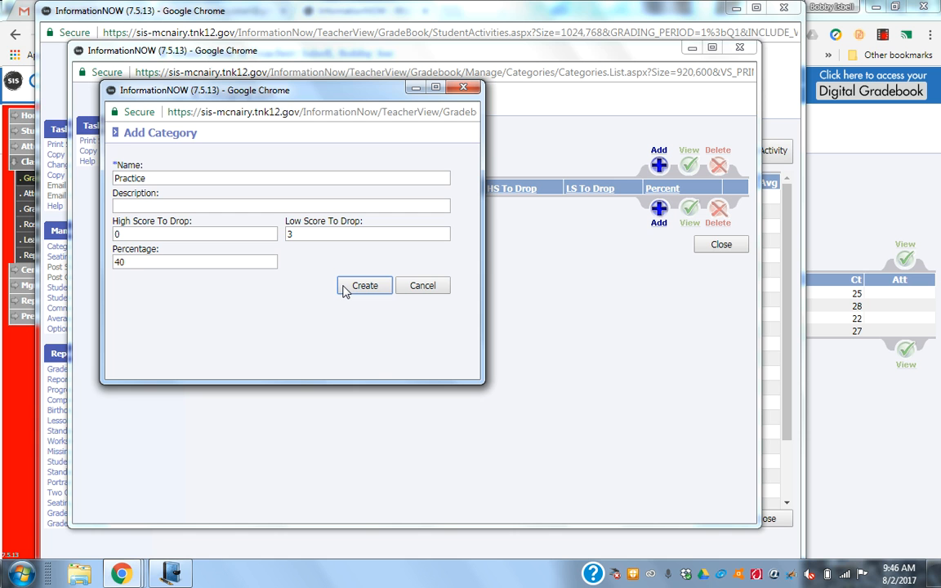
pyautogui.click(422, 285)
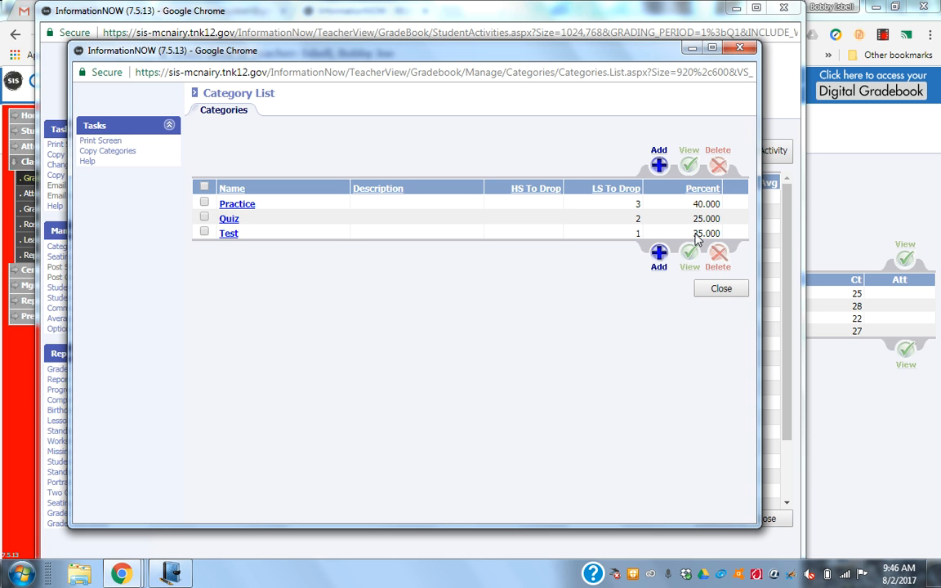
pyautogui.click(719, 291)
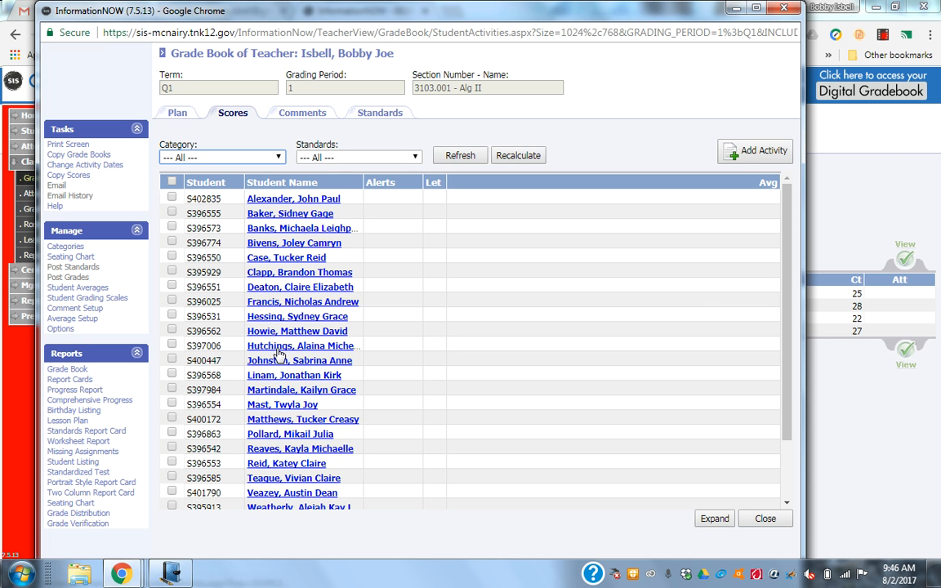
# Step: Open the Alg II grade book options and accept them with Category Points as the averaging method
pyautogui.click(55, 331)
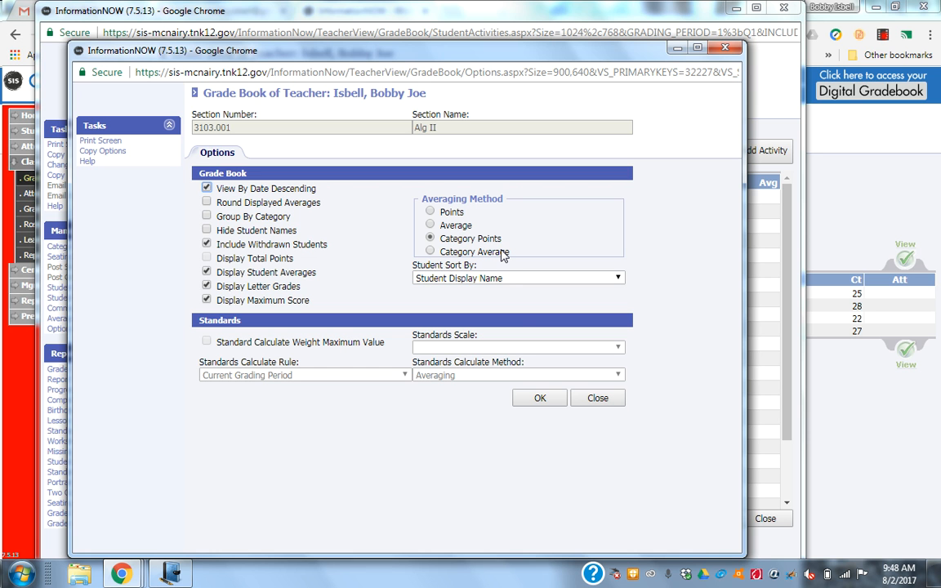
pyautogui.click(539, 399)
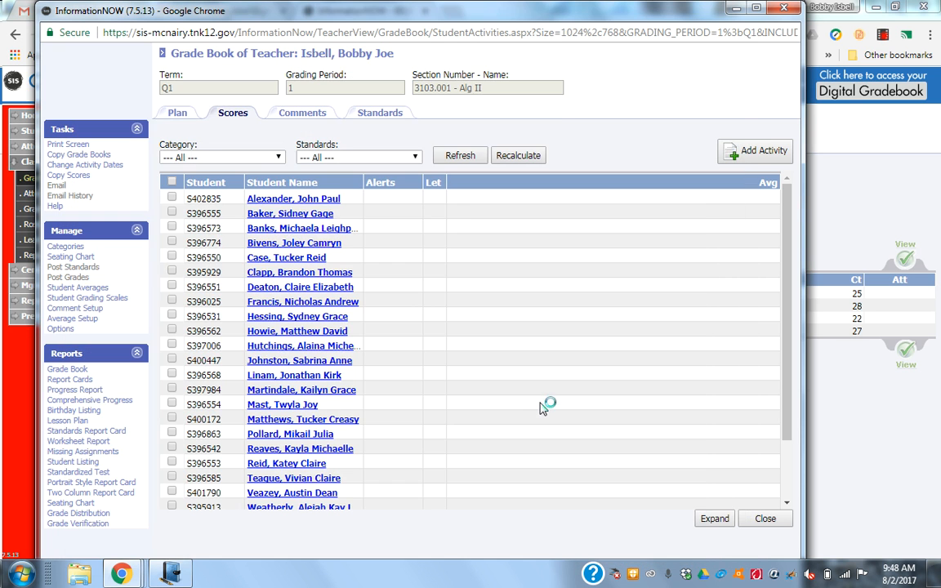